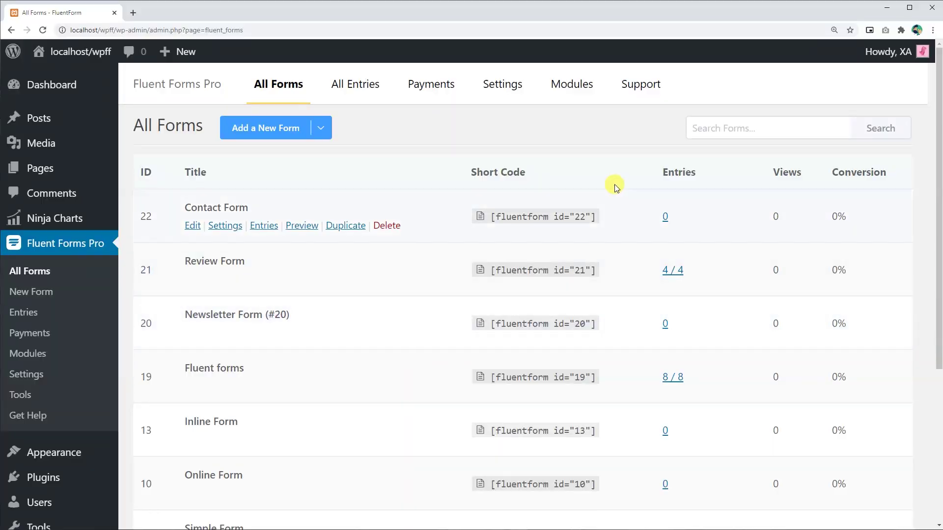
Step: Open the Fluent Forms Modules page
click(578, 91)
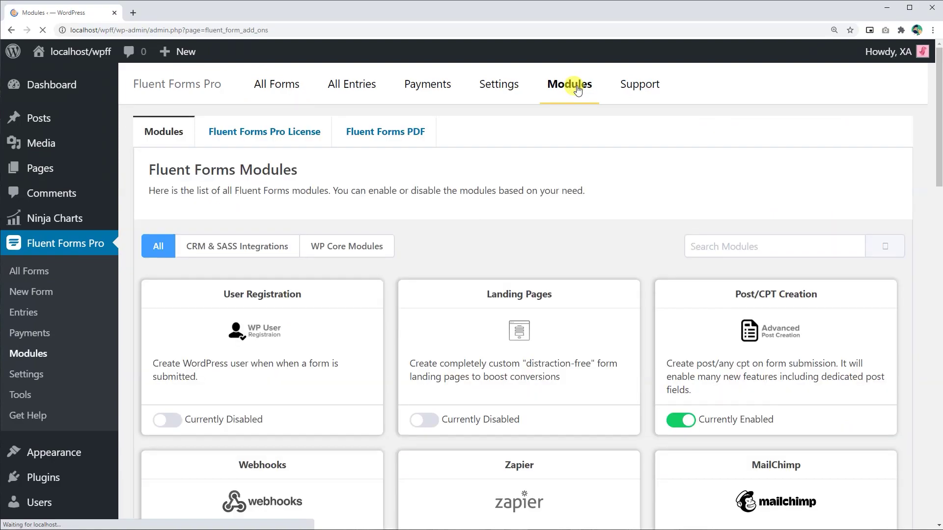
Step: Enable the Google Sheets module, then open its Global Settings with the Access Code field ready
drag(933, 171, 937, 482)
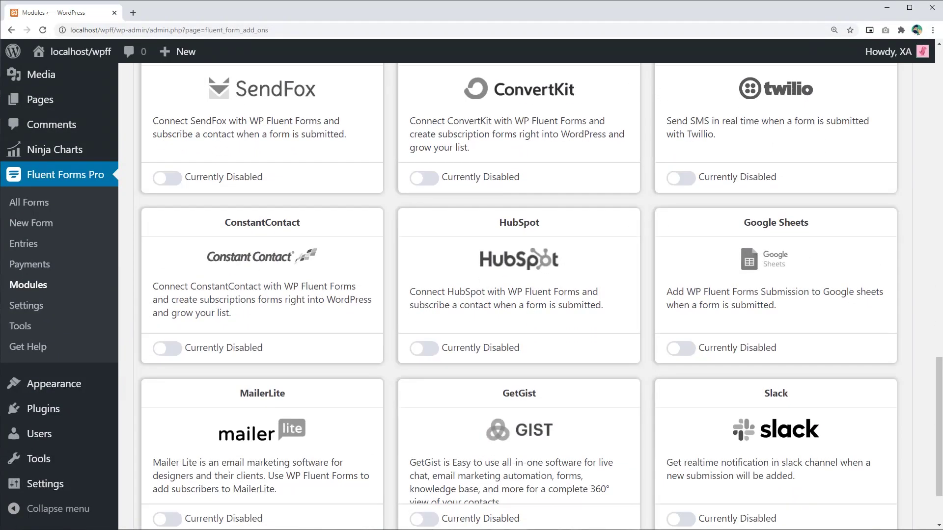
click(683, 349)
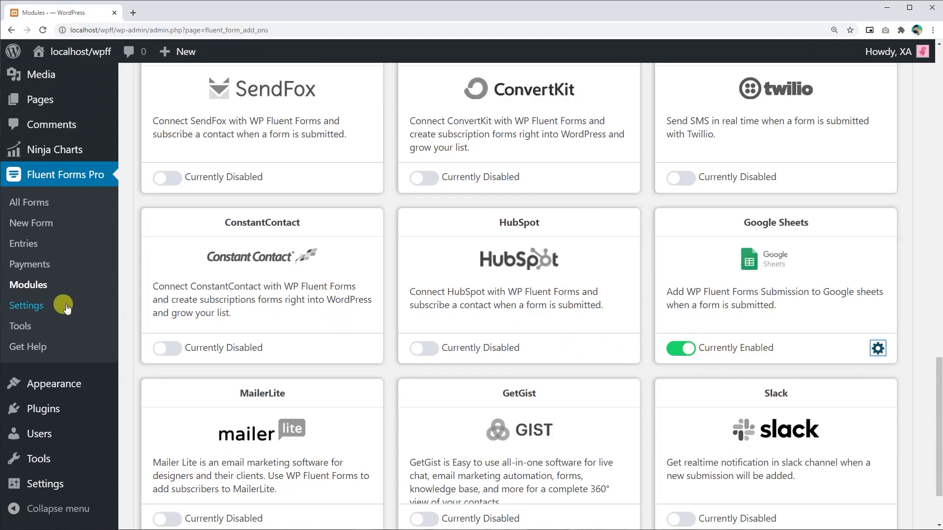
click(28, 307)
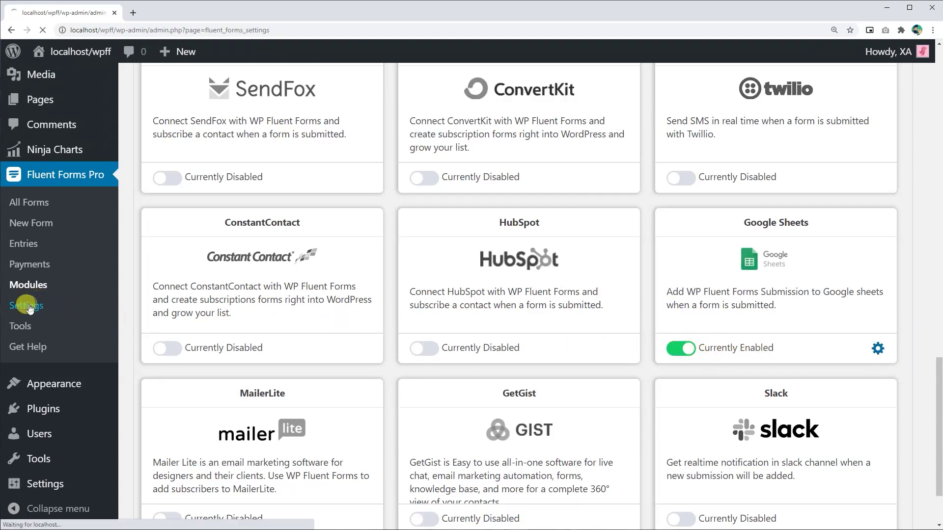
click(174, 237)
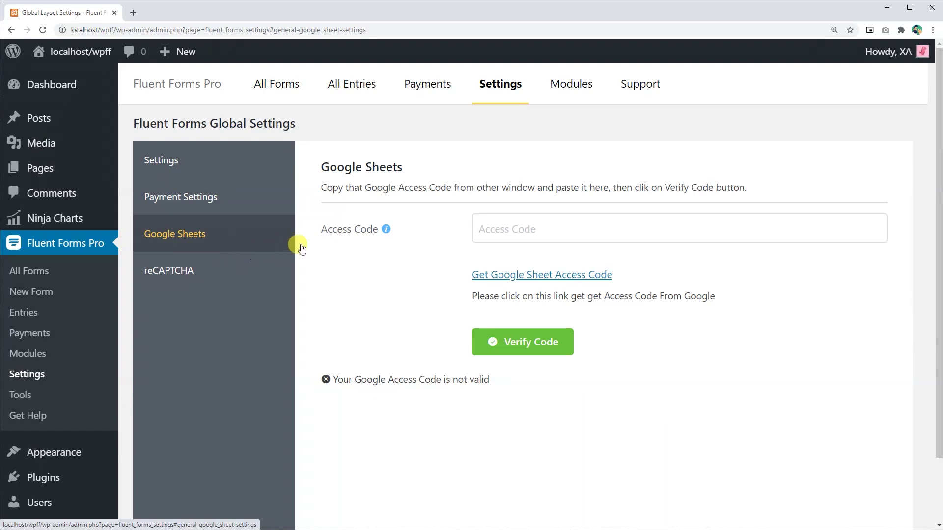
click(492, 227)
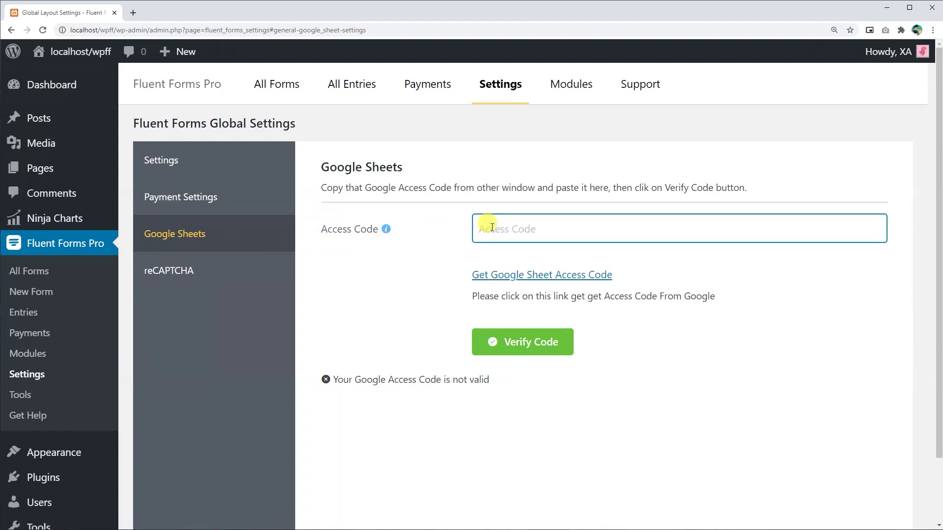
Step: Authorize Fluent Forms to manage Google Drive spreadsheets and copy the generated access code
click(532, 279)
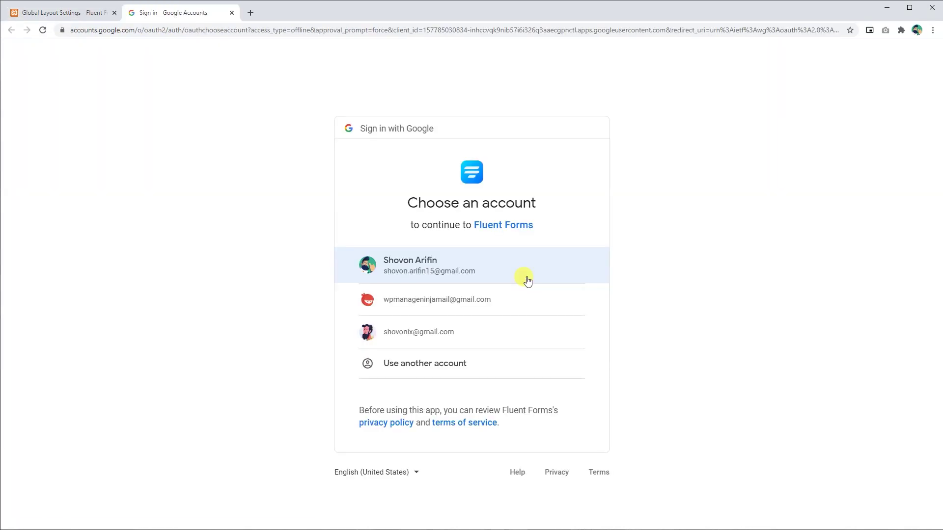
click(434, 272)
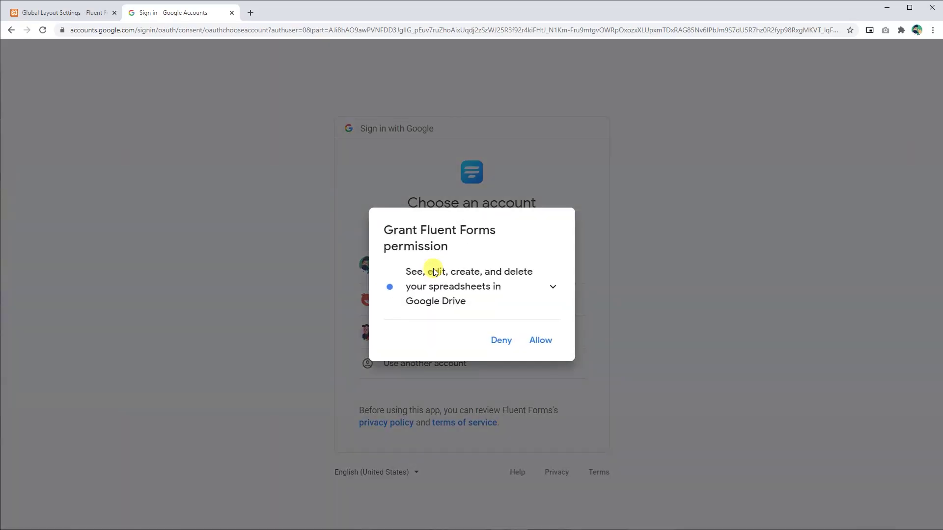
click(554, 347)
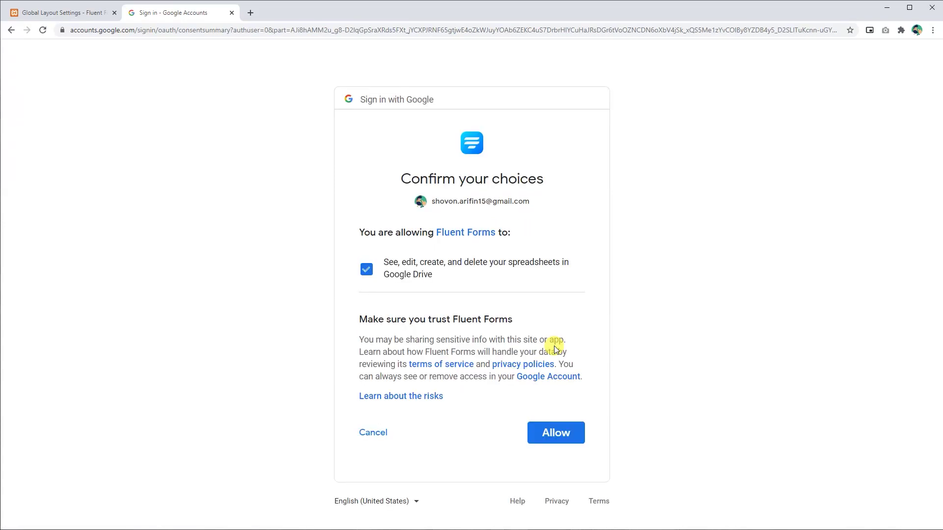
click(577, 435)
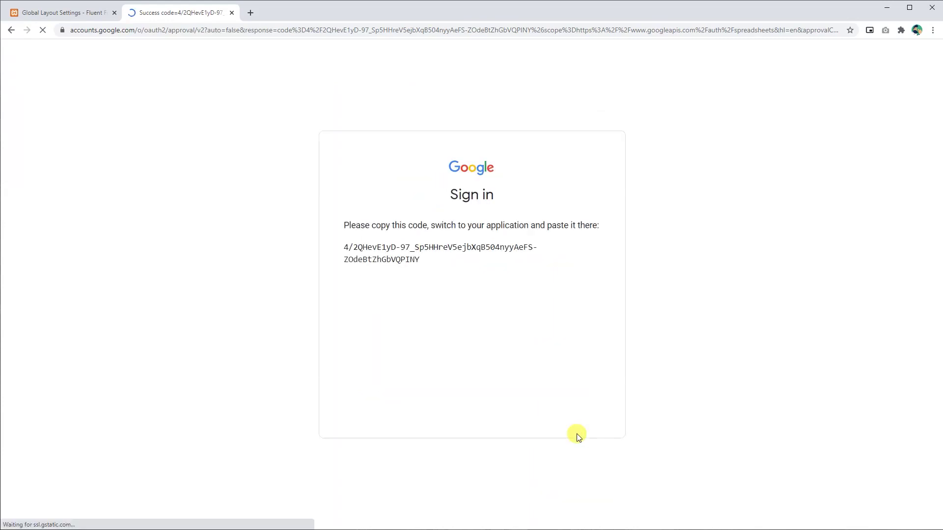
click(591, 250)
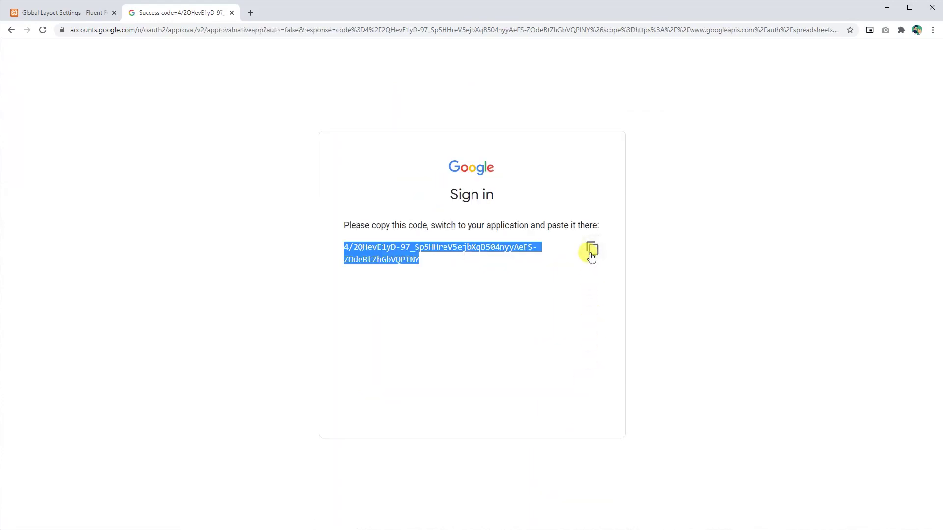
Step: Paste the copied access code into the Access Code field and verify the Google Sheets connection
click(81, 19)
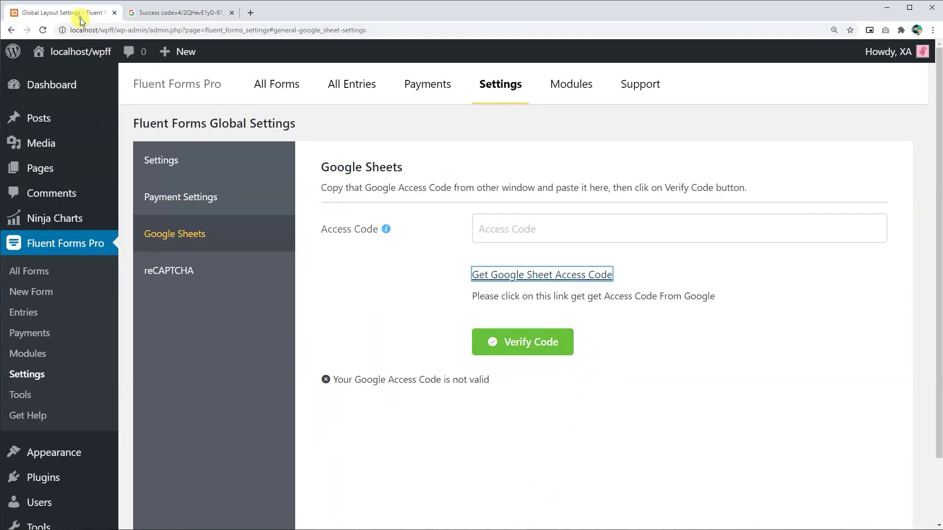
click(518, 229)
right_click(520, 229)
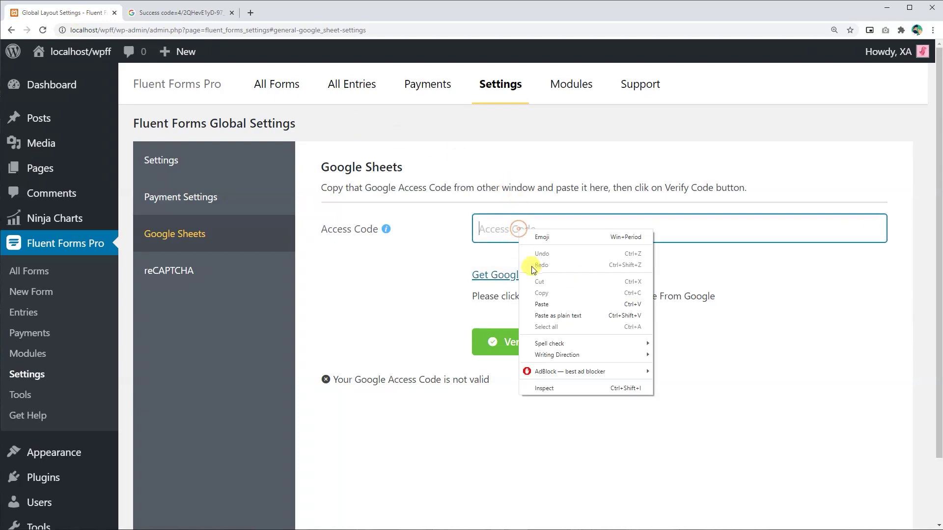
click(546, 305)
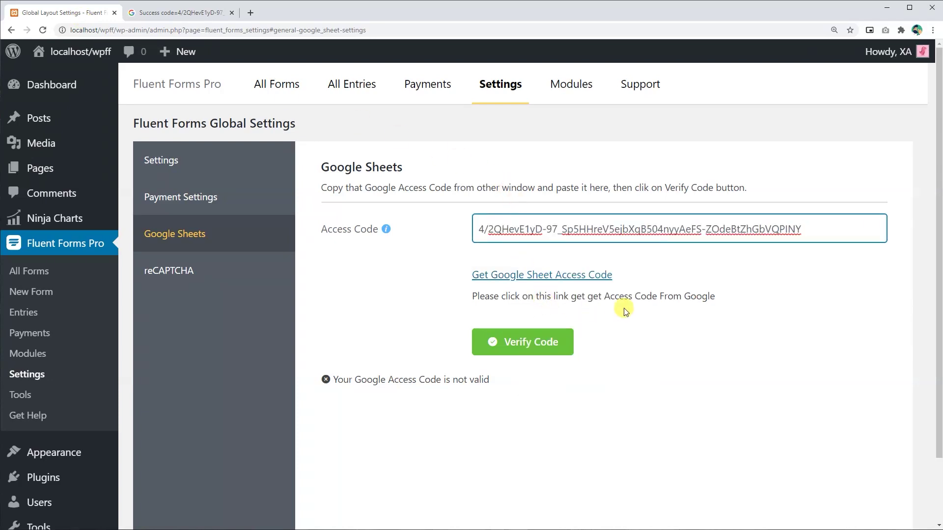
click(548, 344)
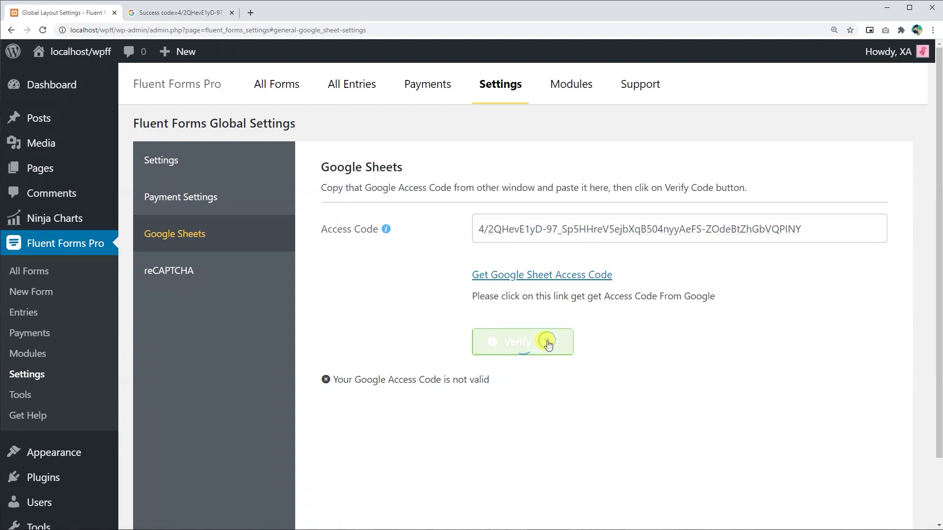
Step: Return to the All Forms list
drag(459, 298, 742, 309)
click(731, 397)
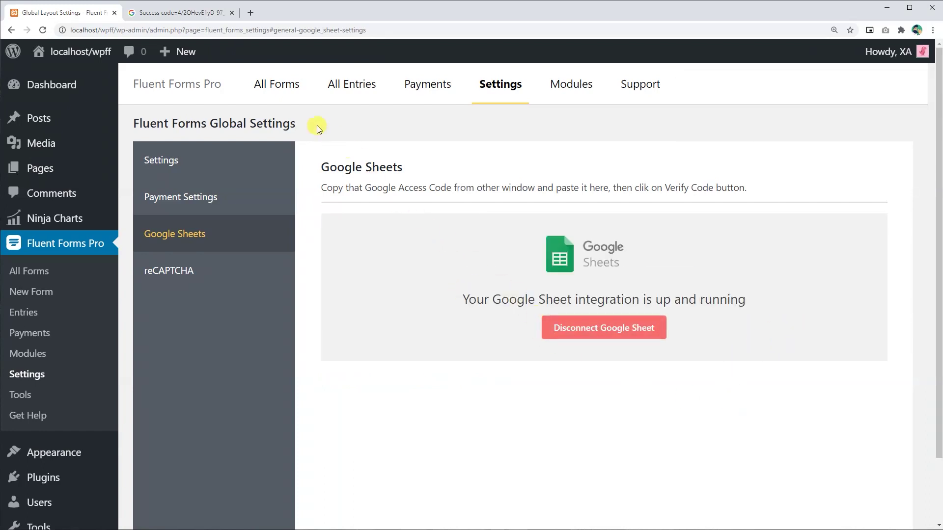
click(292, 93)
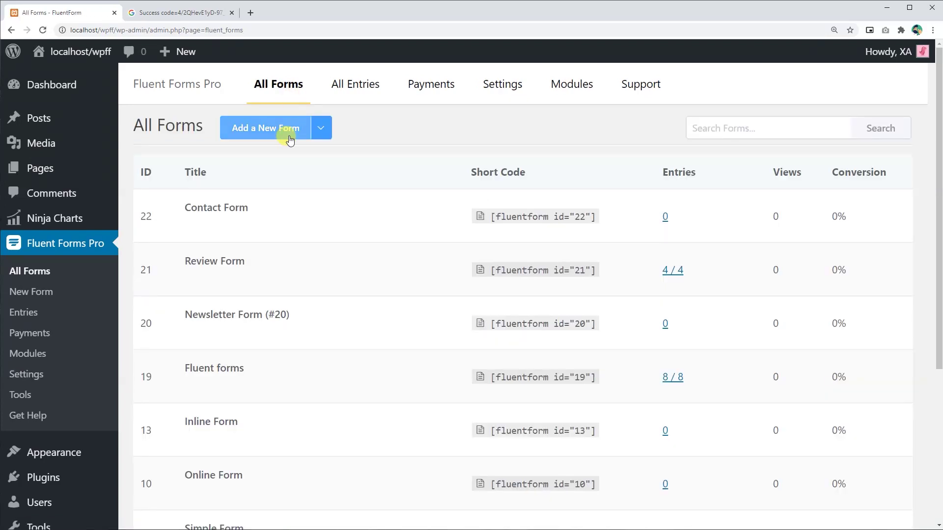
Step: Add a new Google Sheet integration under the Contact Form's Marketing & CRM Integrations
click(192, 225)
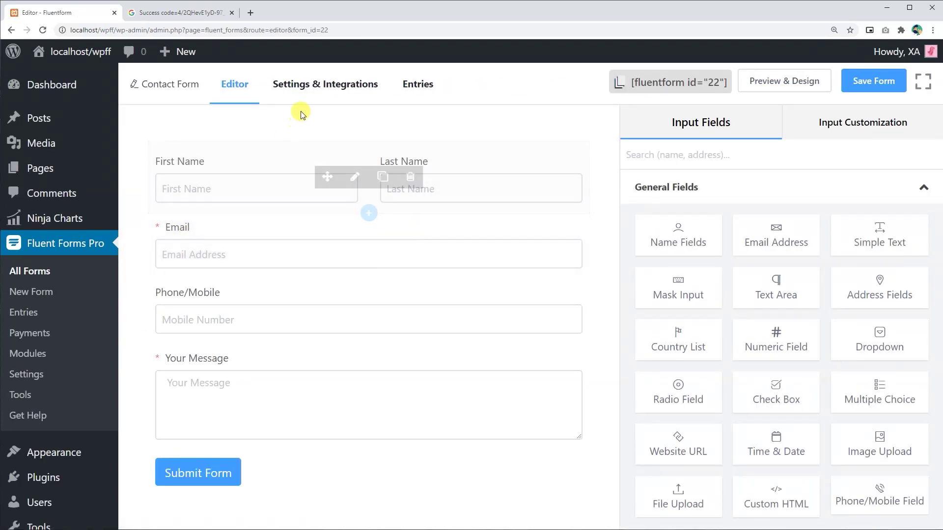
click(309, 93)
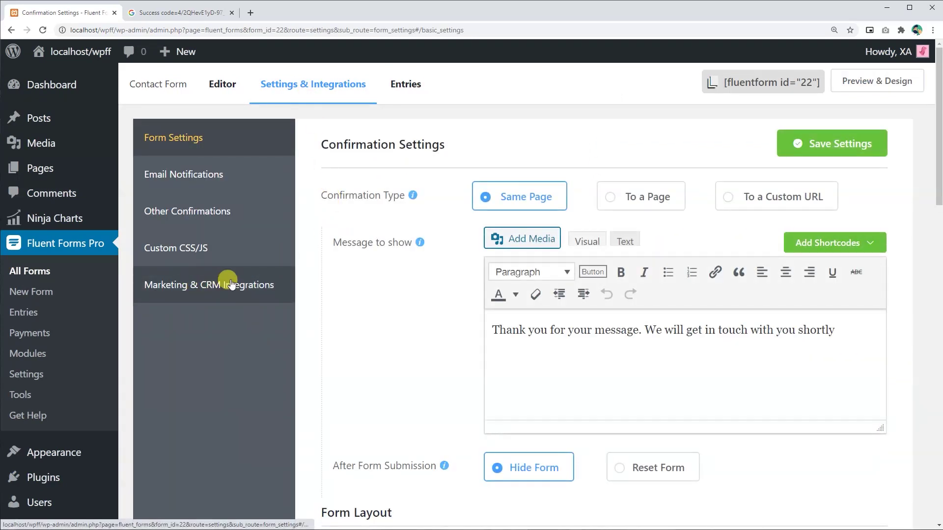
click(230, 285)
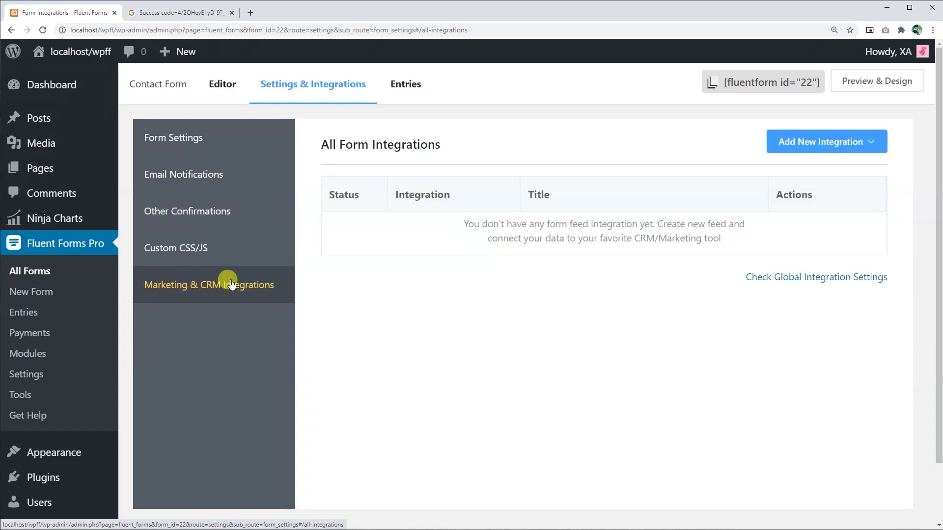
click(866, 142)
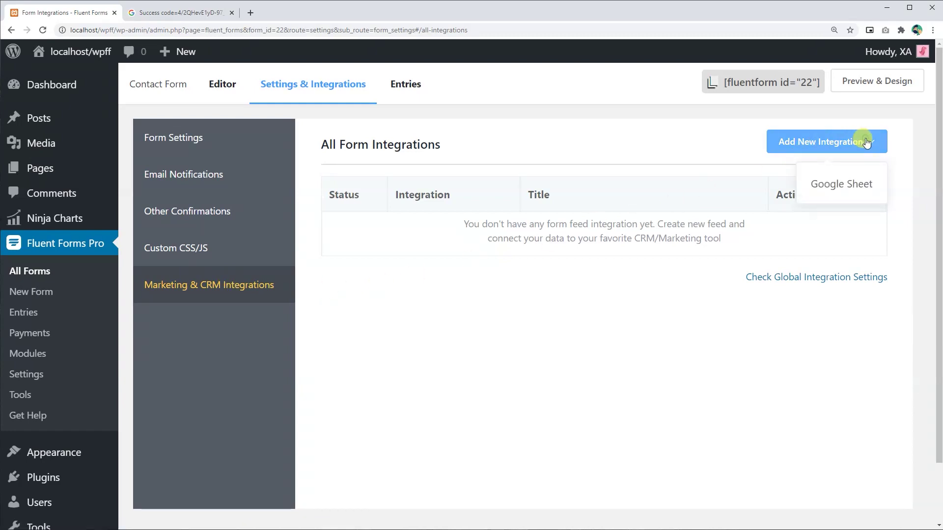
click(839, 185)
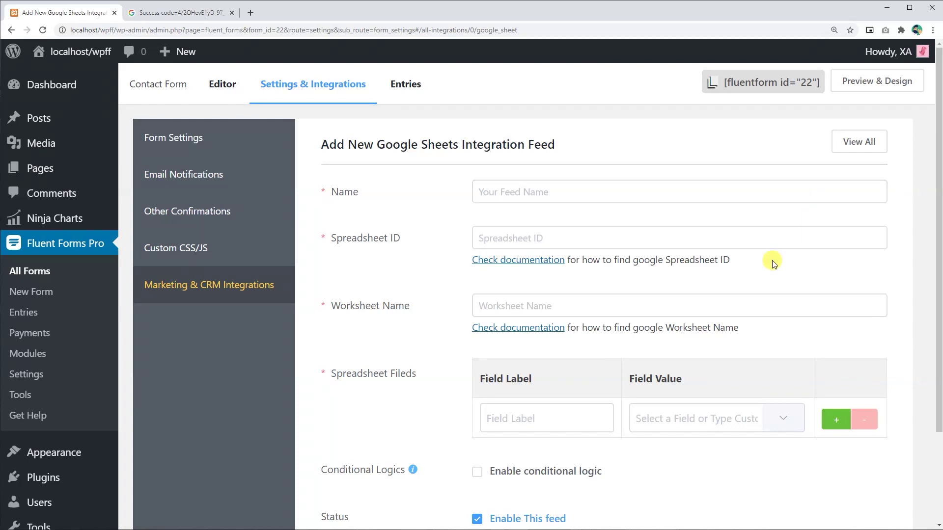
Step: Name the new feed 'Google sheets entries'
click(586, 190)
text(Google sheets entrie)
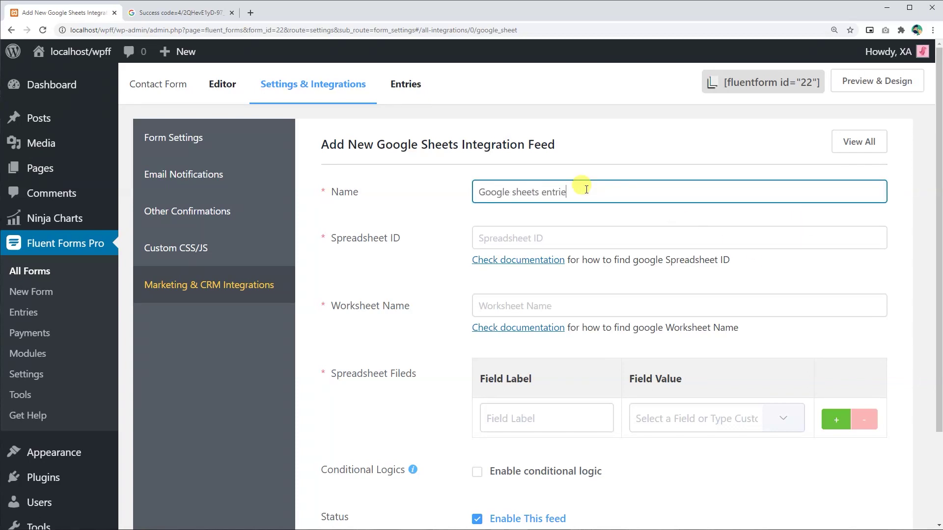
text(s)
click(570, 213)
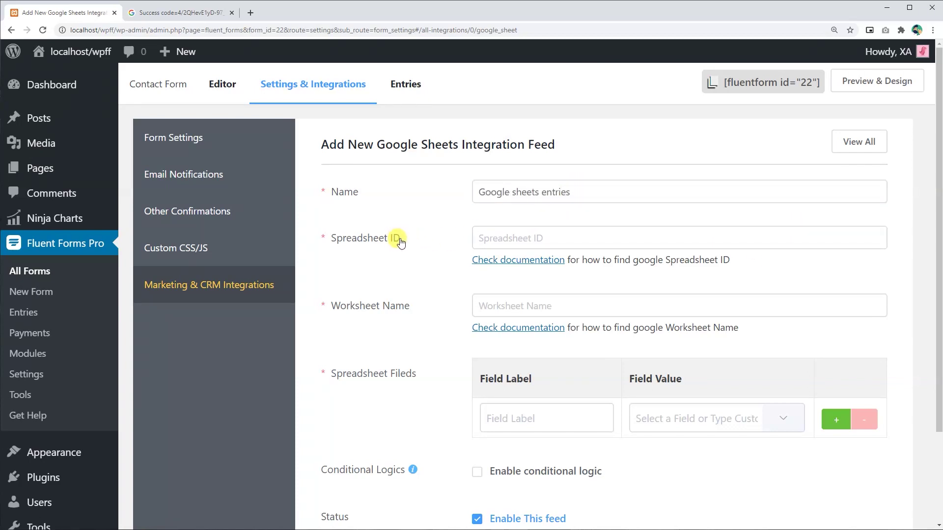
triple_click(339, 238)
click(521, 238)
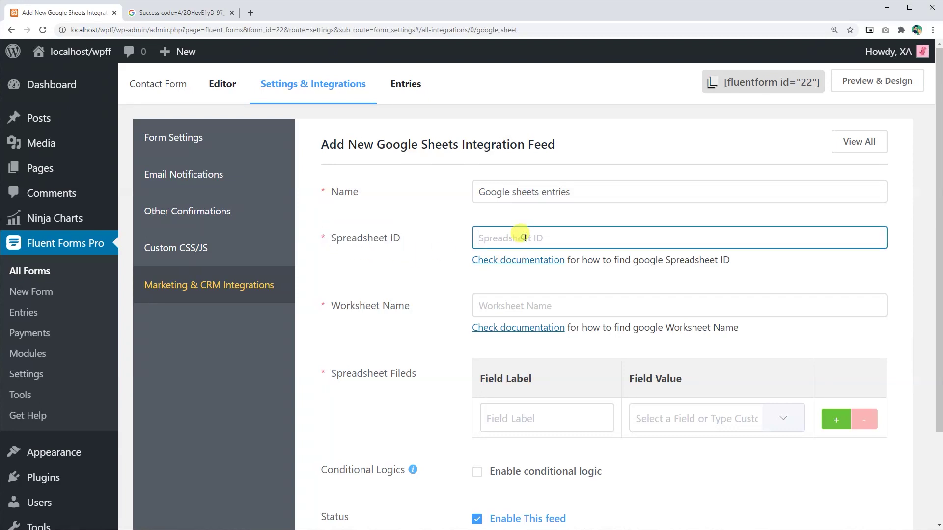
click(250, 12)
Step: Create a new blank Google spreadsheet titled 'Google sheet with WPFF'
text(google sheets)
key(Return)
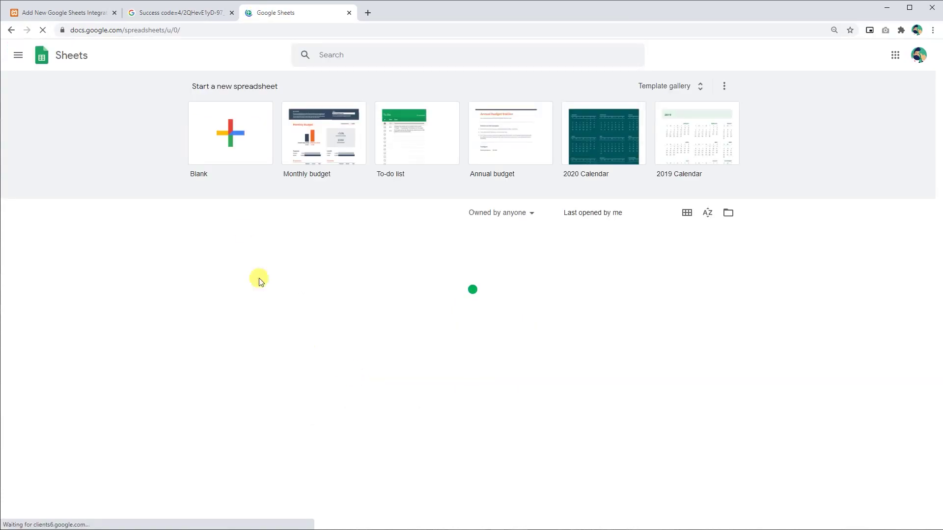
click(234, 134)
click(95, 51)
text(Google sheet with WPFF)
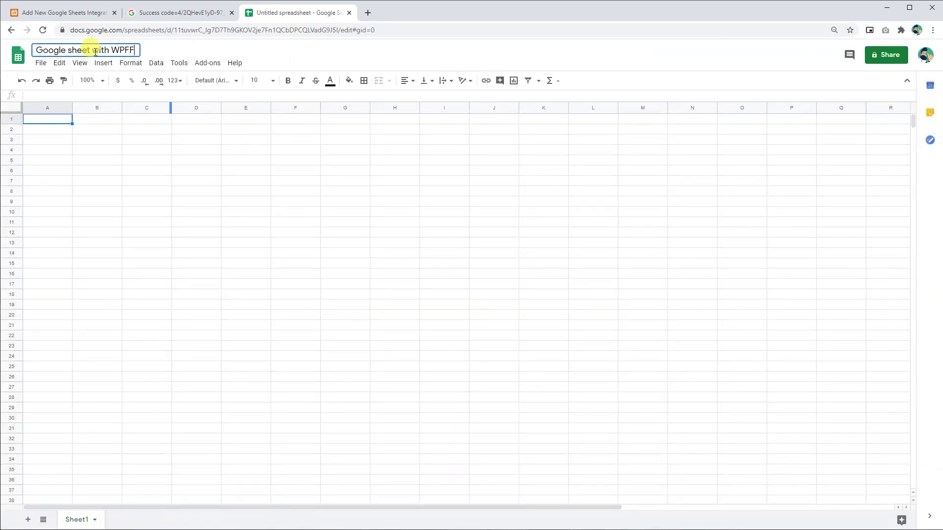
click(196, 139)
Step: Copy the spreadsheet ID from the sheet's web address and return to the Fluent Forms feed
click(330, 31)
click(360, 30)
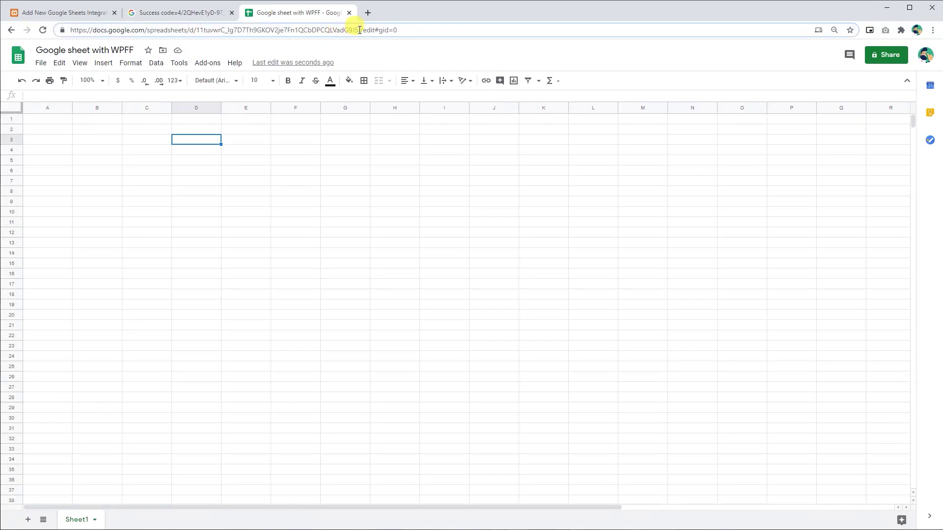
drag(341, 30, 197, 30)
right_click(203, 30)
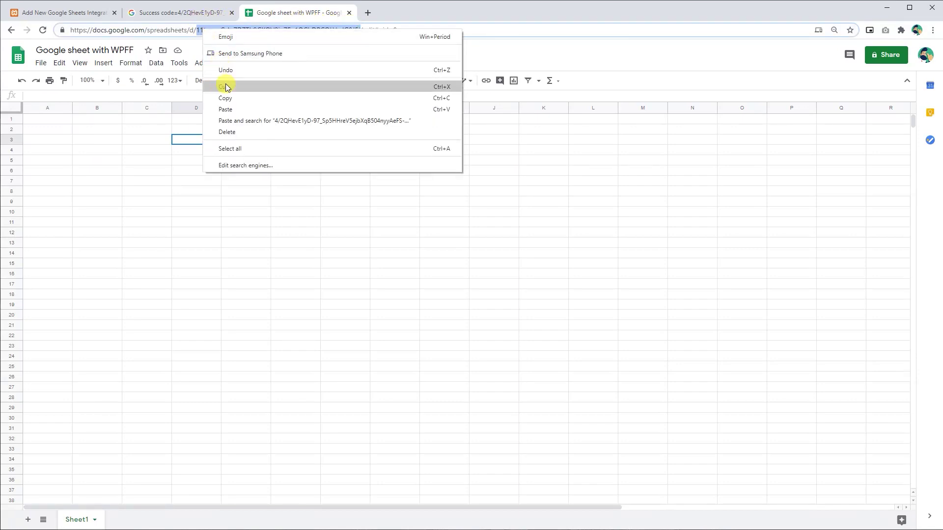
click(226, 96)
click(64, 13)
Step: Paste the copied ID into the feed's Spreadsheet ID field
click(499, 238)
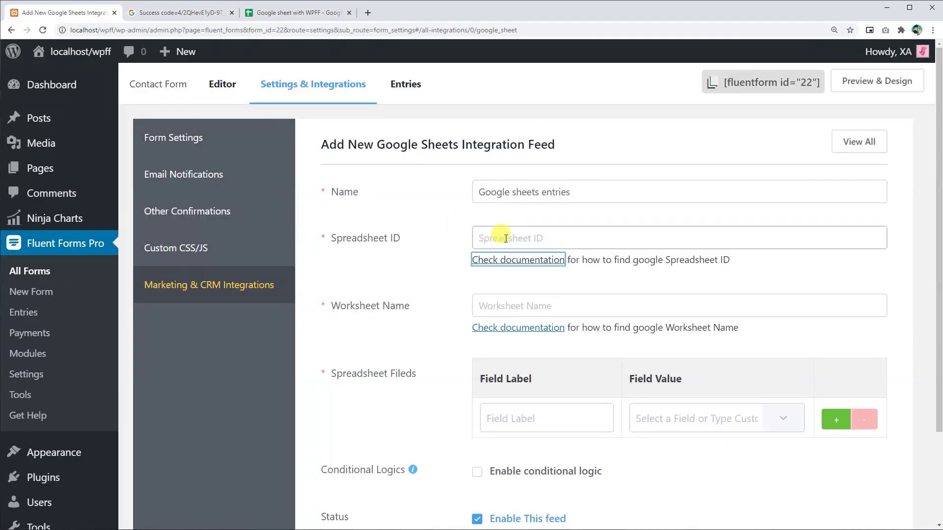
right_click(499, 237)
click(529, 284)
click(525, 305)
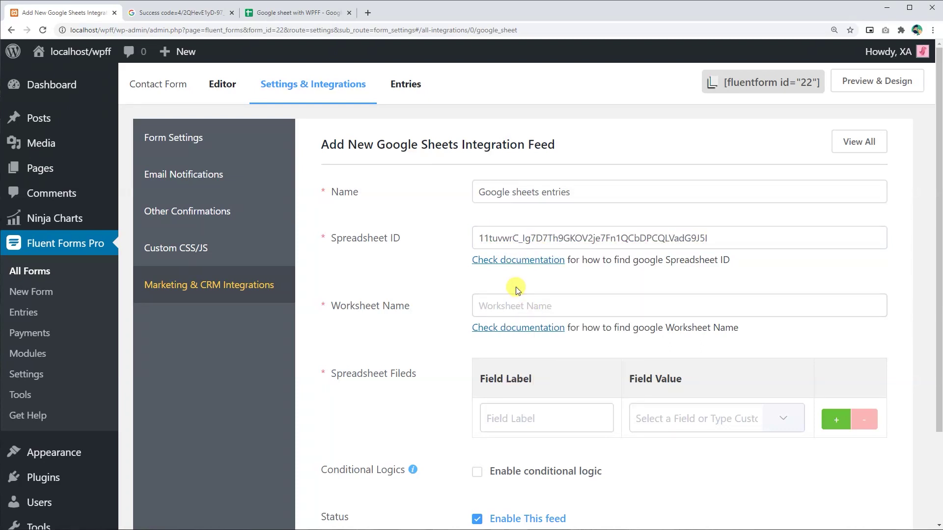
click(456, 308)
drag(411, 312, 320, 305)
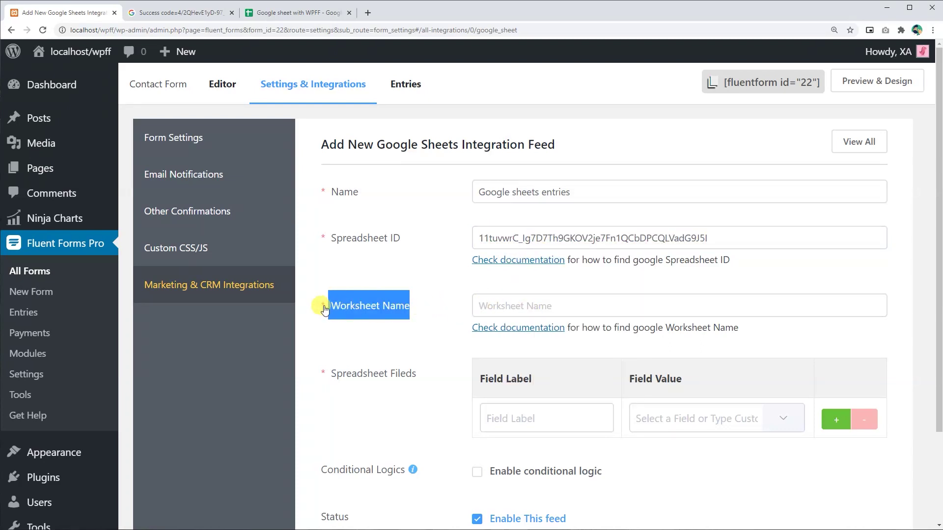
Step: Set the Worksheet Name to 'Google_sheet_page_1', copied from the spreadsheet's tab
click(519, 309)
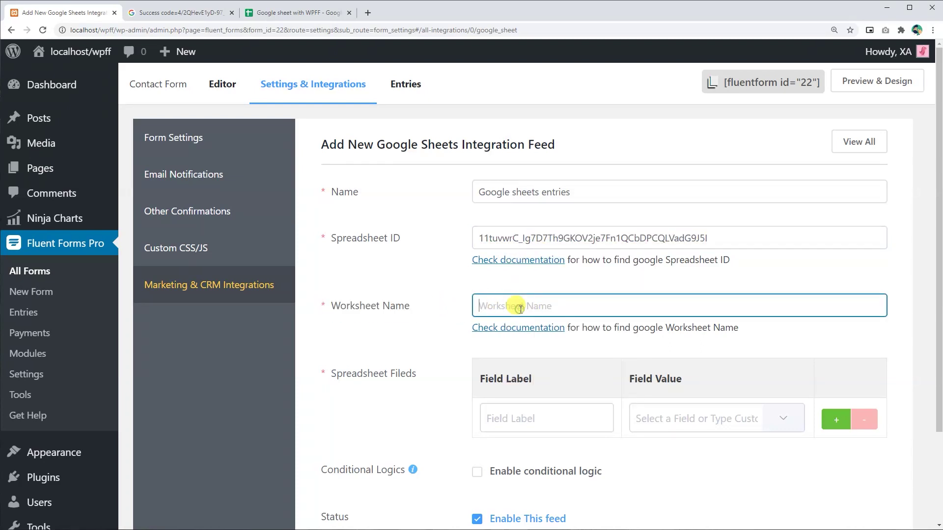
click(291, 14)
scroll(289, 357, down, 1)
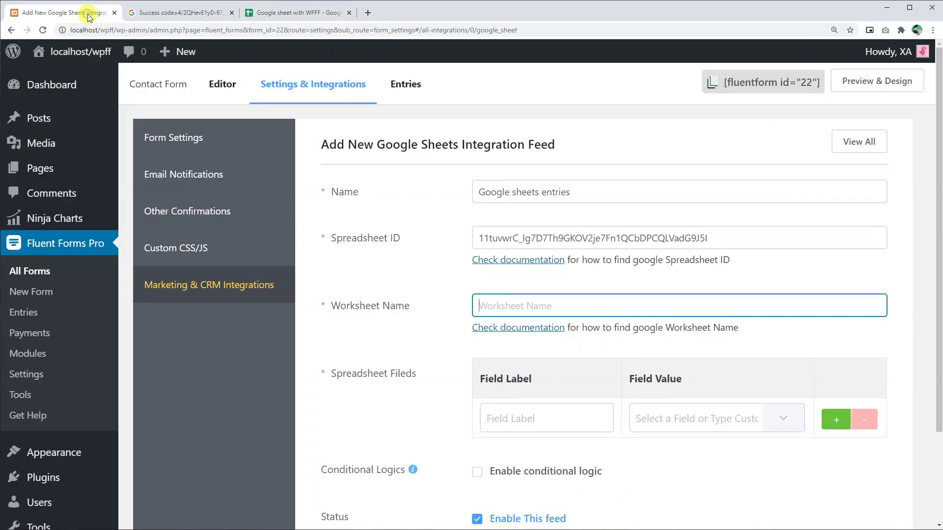
right_click(513, 304)
click(540, 379)
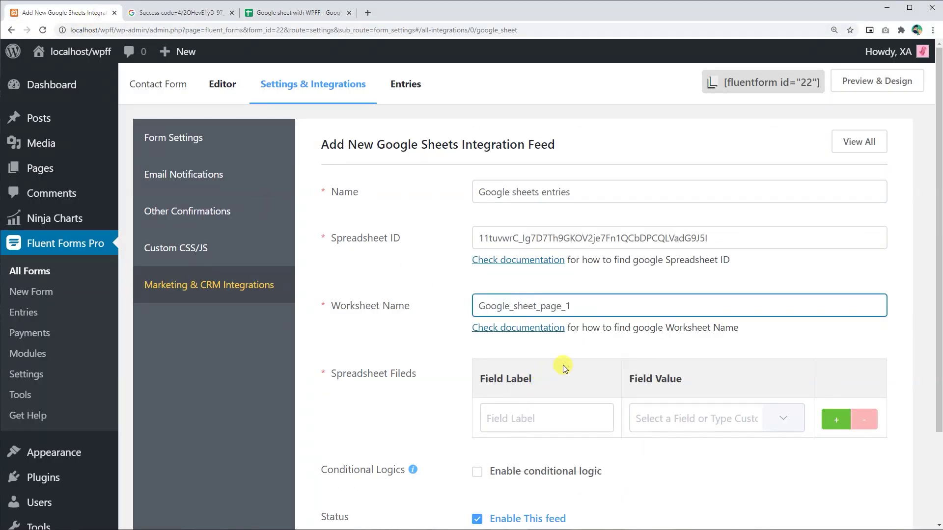
scroll(455, 389, down, 2)
Step: Add five field-label rows: First name, Last name, Email, Phone Number, Message
click(544, 313)
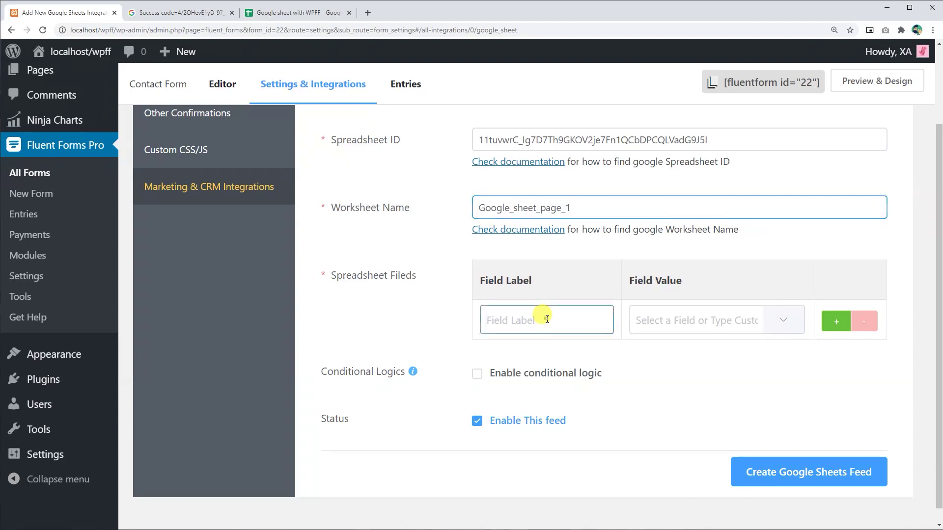
text(First name)
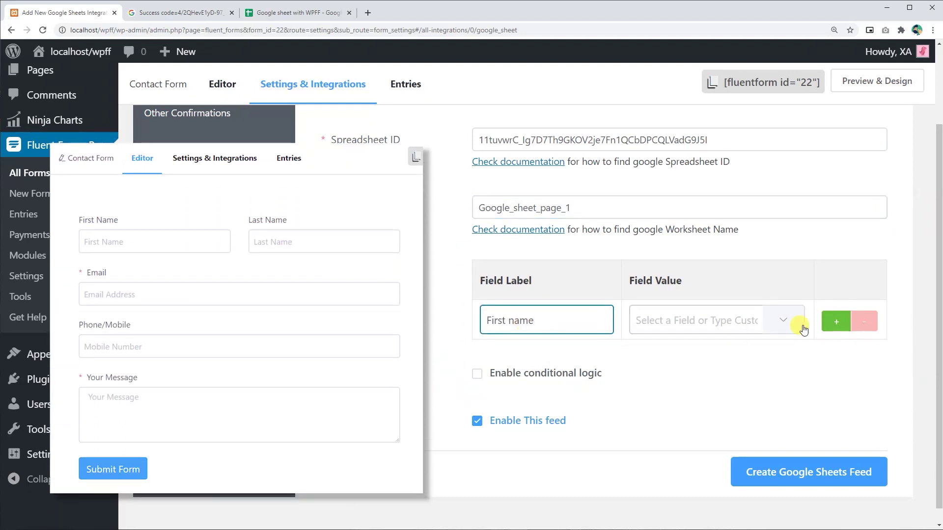
click(836, 322)
click(584, 358)
text(Last nme)
key(Left)
key(Left)
text(a)
click(836, 361)
click(551, 397)
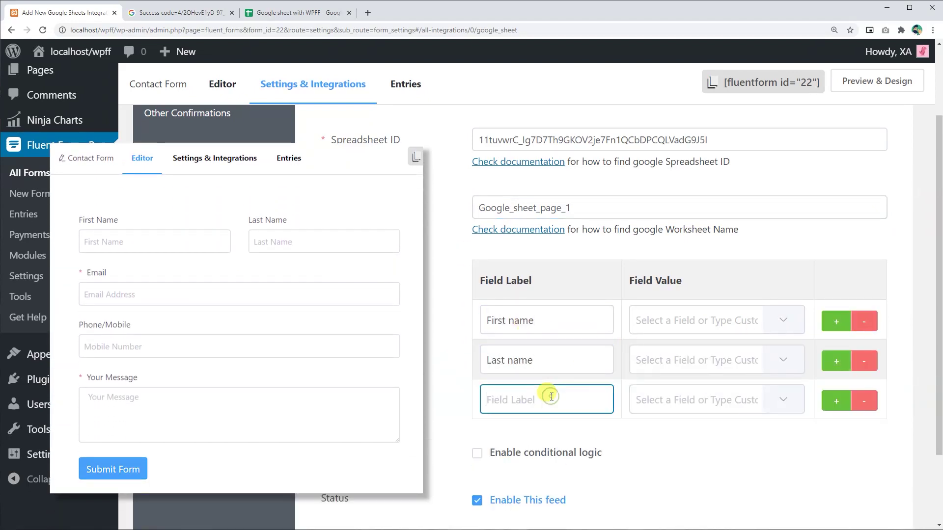
click(836, 401)
click(608, 440)
text(Phone Number)
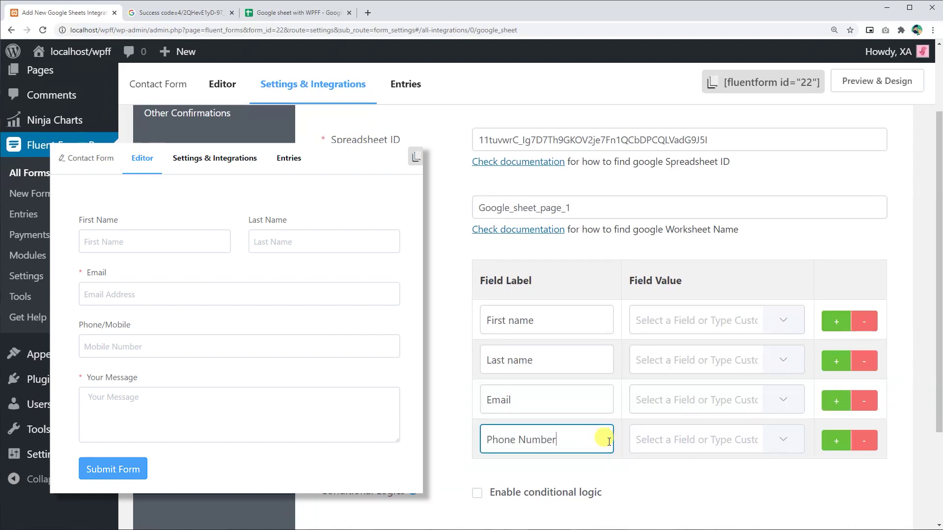
click(836, 440)
click(539, 479)
text(Message)
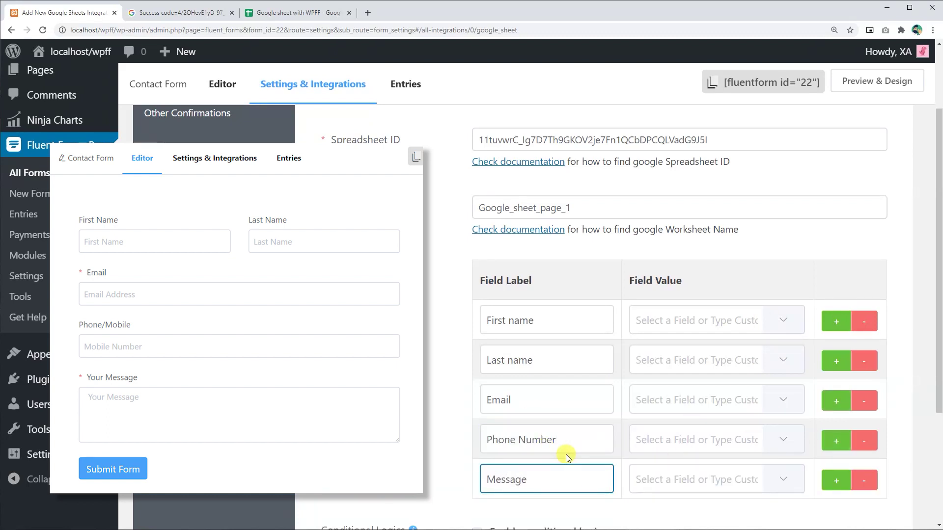
Step: Map each row to its matching form input, with Message mapped to Your Message
click(785, 322)
click(756, 137)
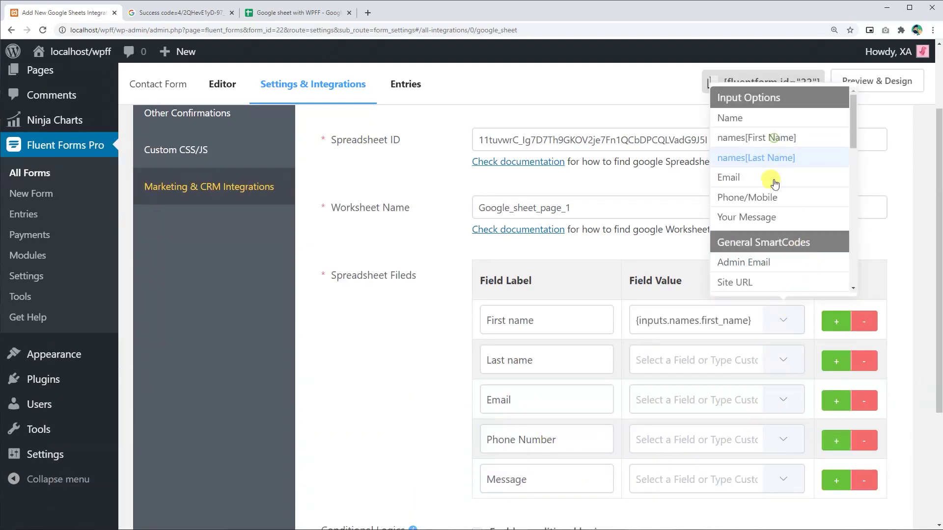
click(783, 360)
click(756, 197)
click(784, 400)
click(759, 258)
click(783, 439)
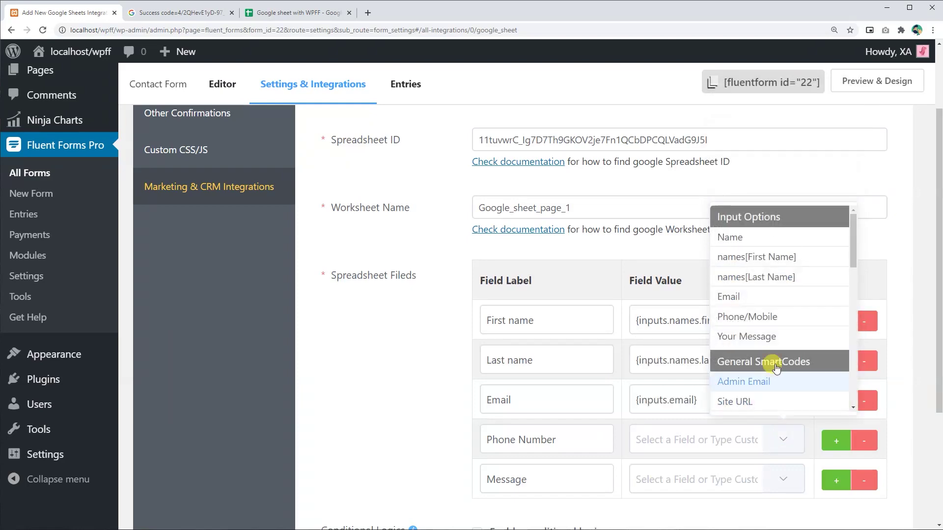
click(749, 316)
click(784, 480)
click(780, 377)
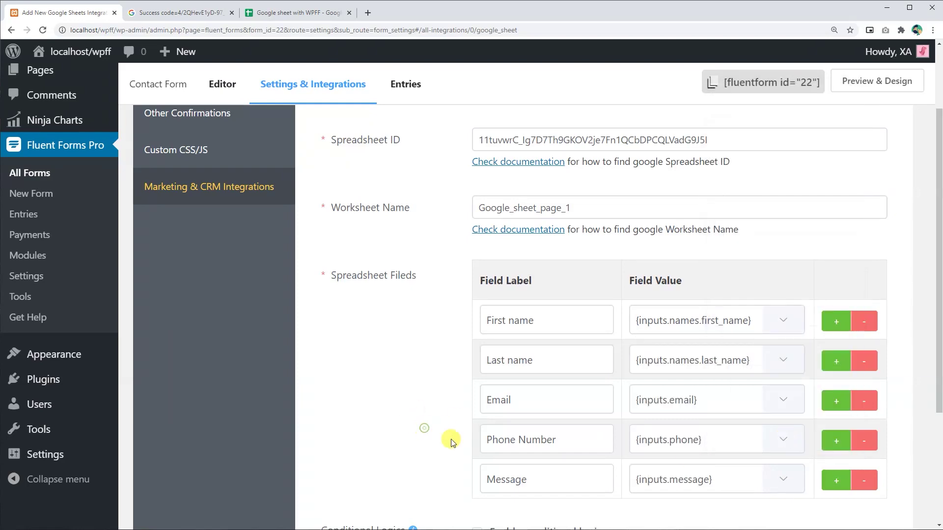
scroll(638, 395, down, 3)
click(476, 386)
Step: Create the feed with conditional logic off and reload the spreadsheet to confirm the five headers
click(477, 386)
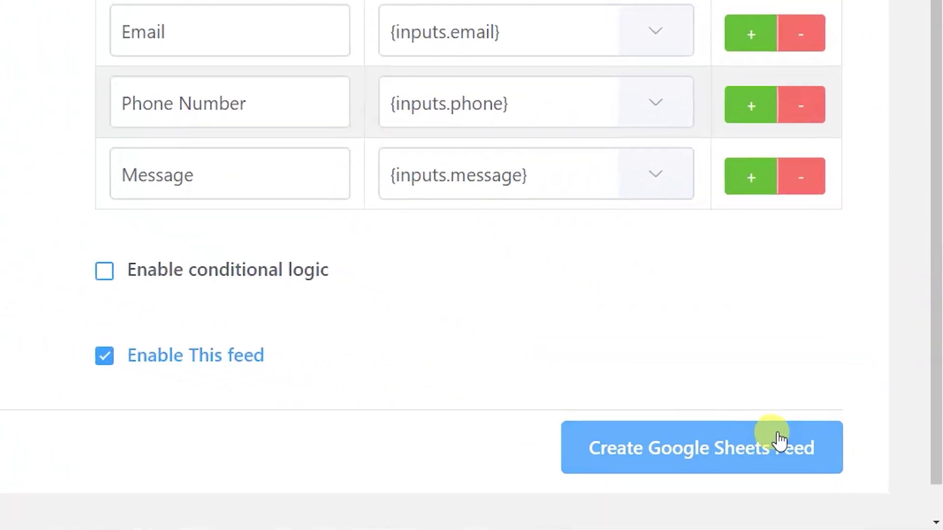
click(854, 477)
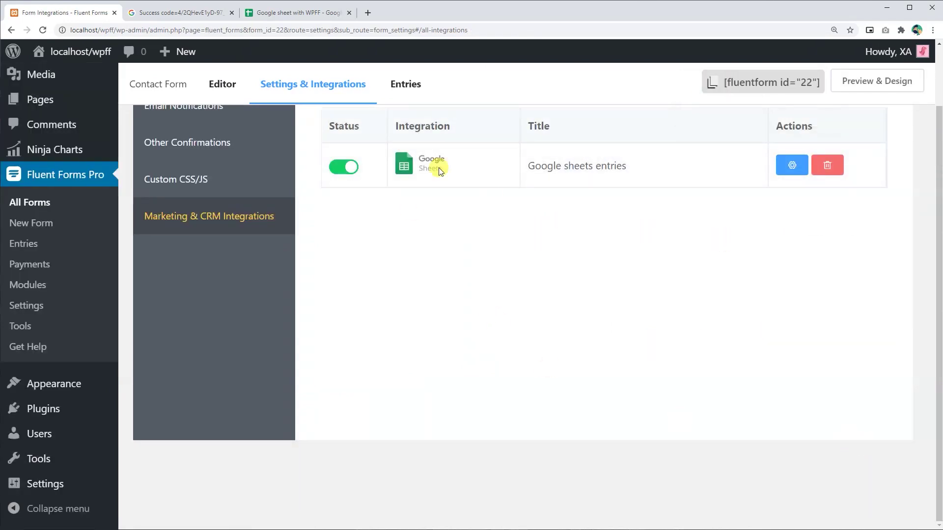
click(287, 13)
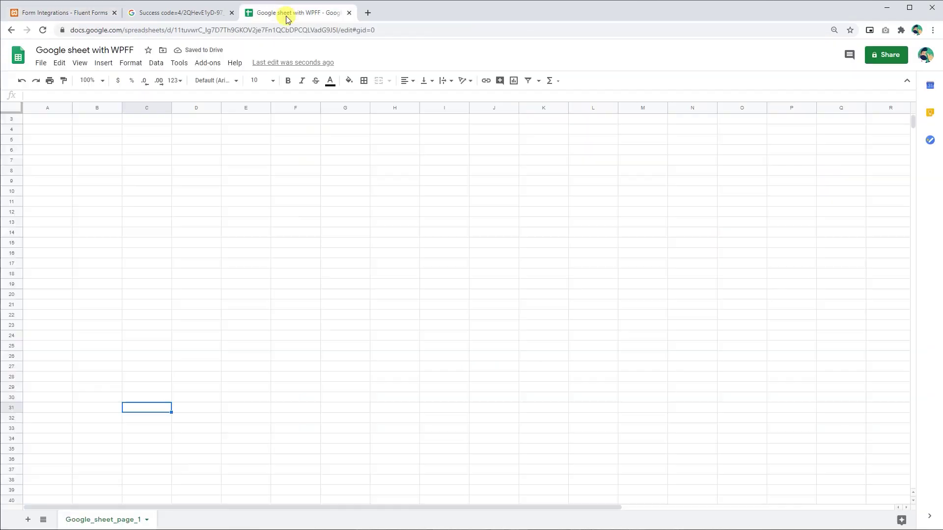
click(43, 32)
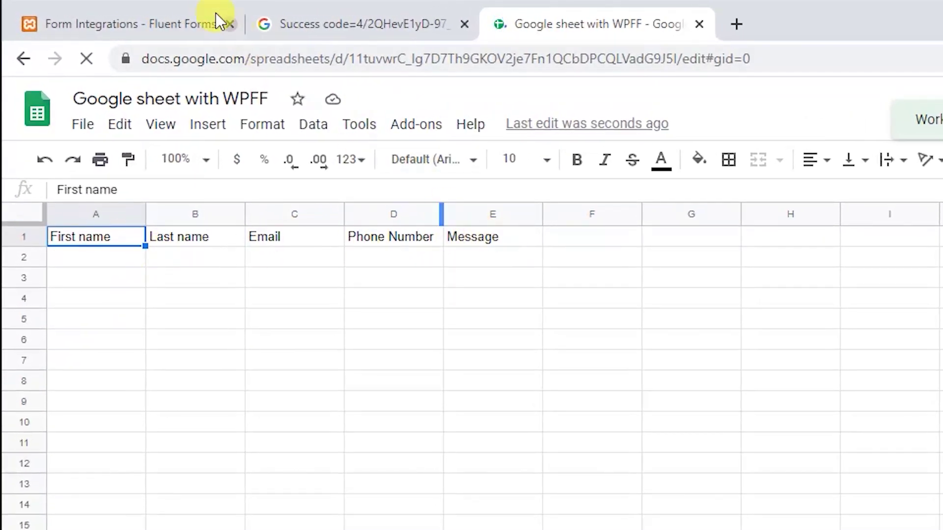
click(189, 20)
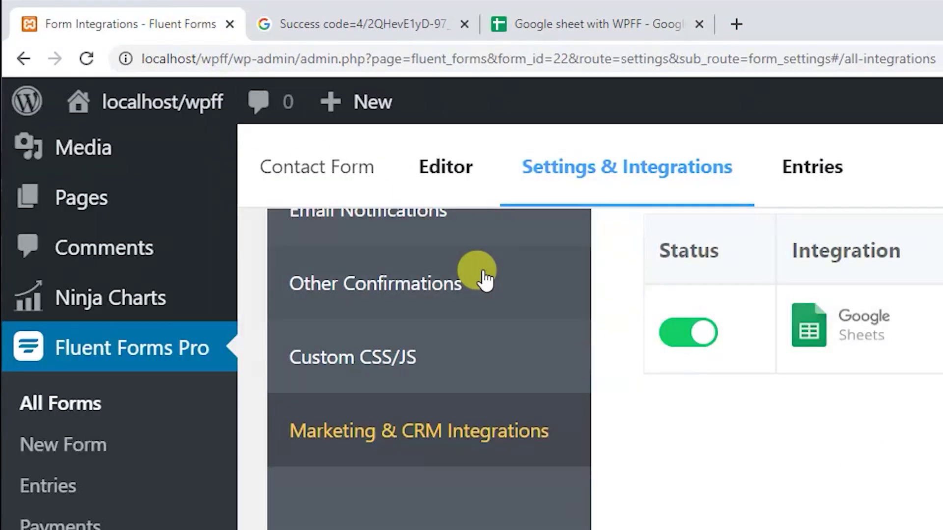
click(458, 184)
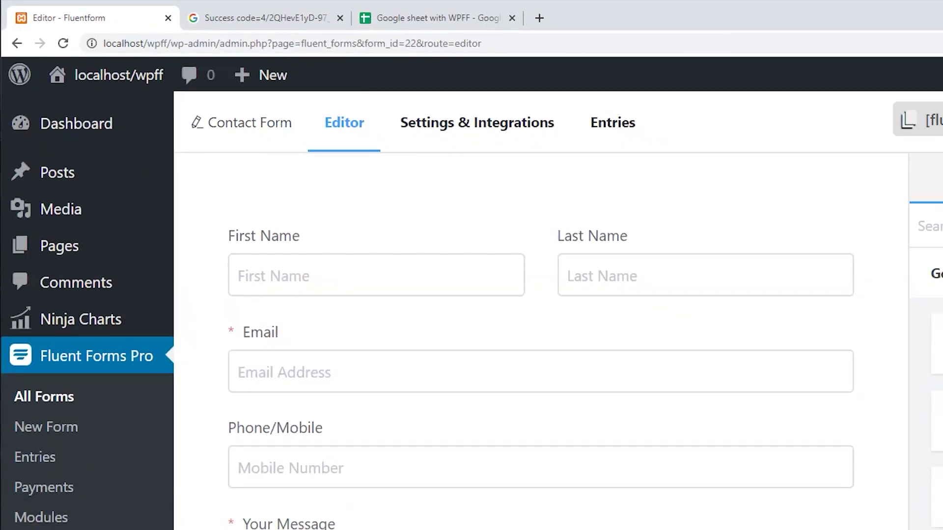
Step: Save the Contact Form and open its preview in Preview Only mode
key(ctrl+s)
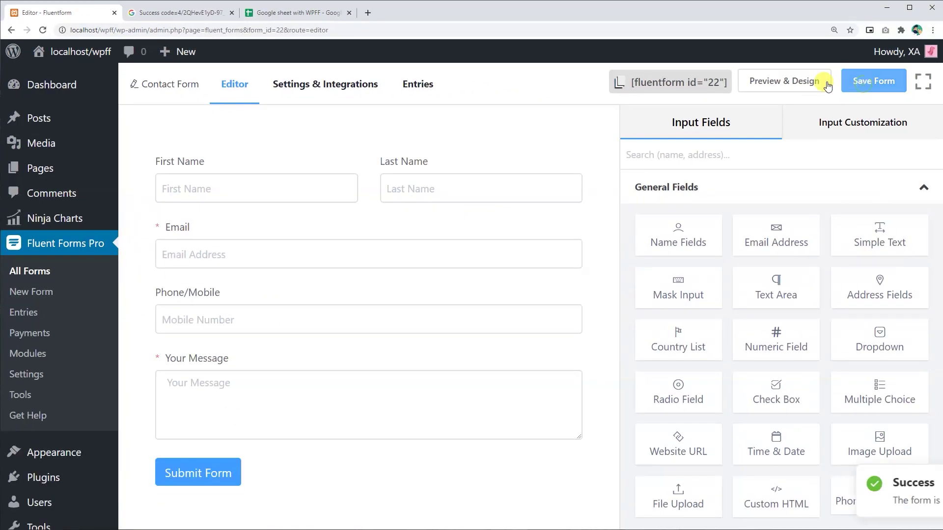
click(802, 83)
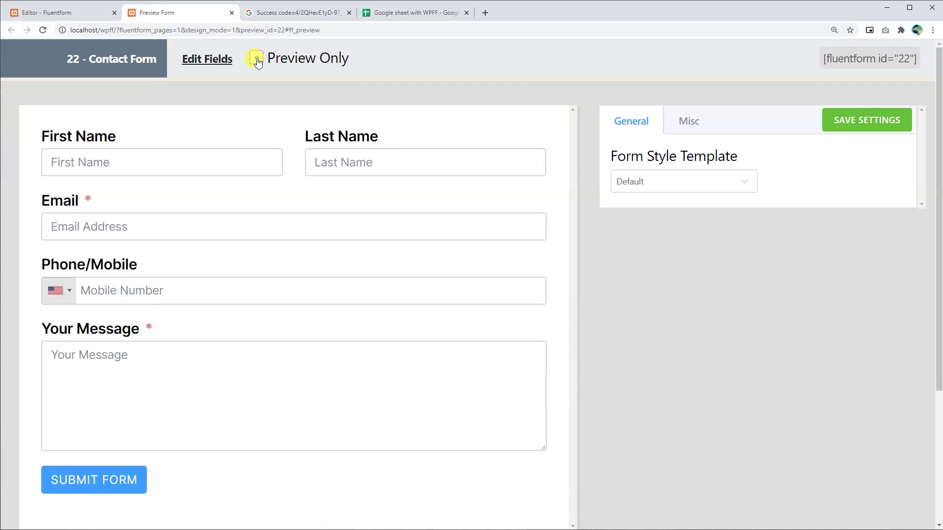
click(255, 59)
click(349, 13)
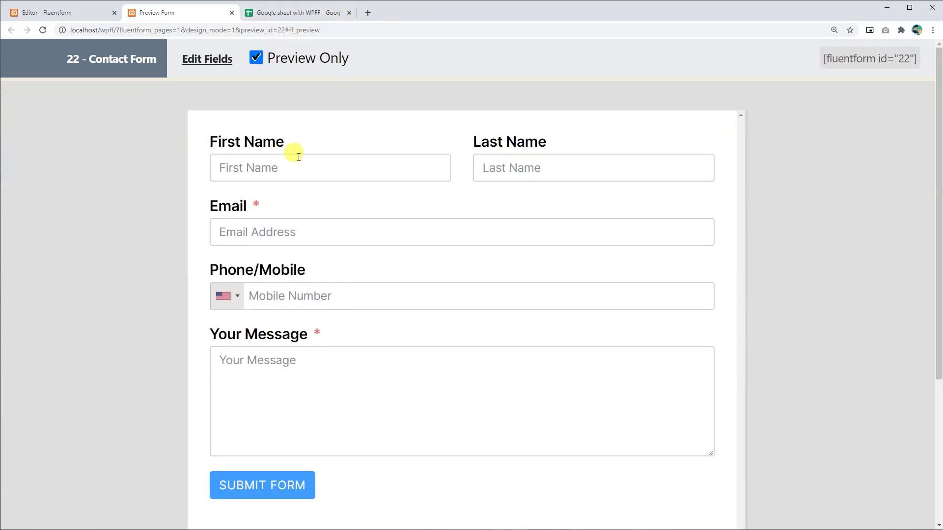
Step: Fill the preview with a test name, e-mail, phone number and message, and submit it
click(294, 166)
click(231, 195)
click(525, 172)
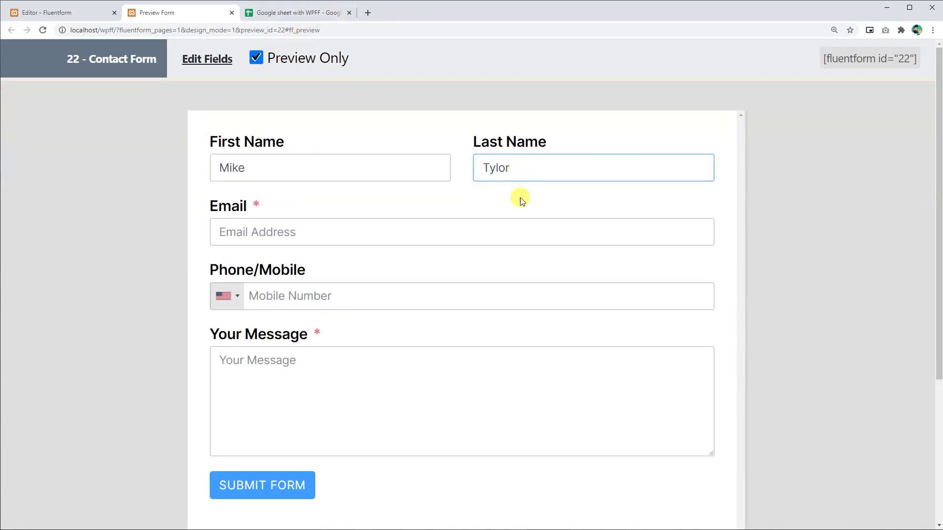
click(445, 228)
click(411, 295)
text(123445667)
click(279, 364)
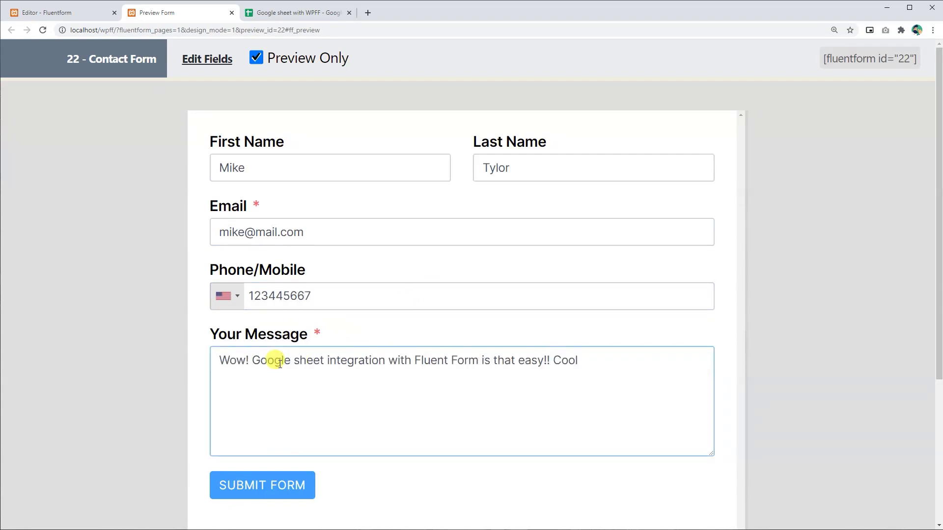
text(!)
click(261, 486)
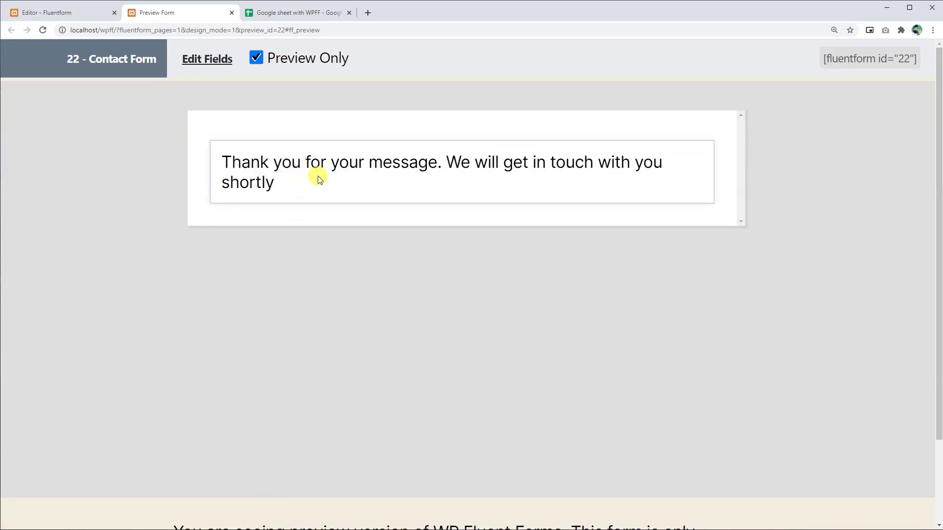
click(290, 12)
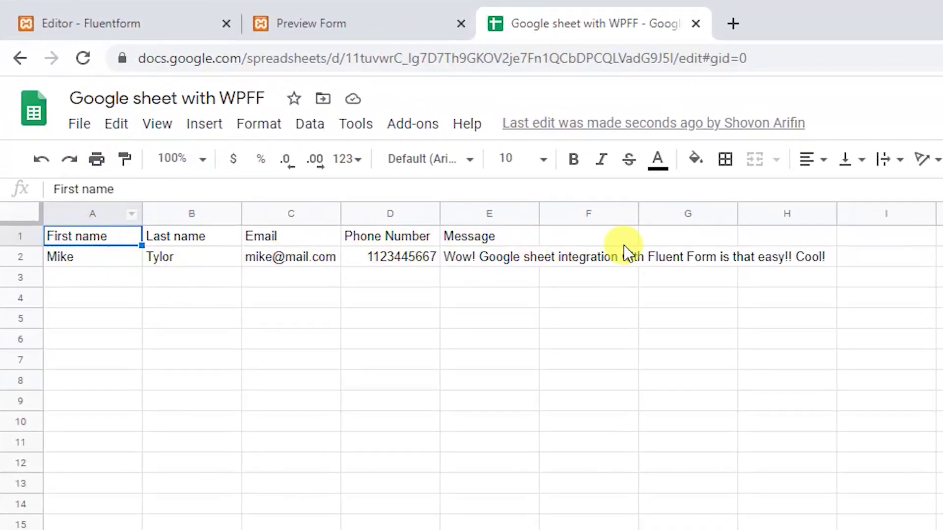
Step: Bring up the 'Google sheet with WPFF' spreadsheet and confirm the submitted entry sits in row 2 under the five headers
click(842, 359)
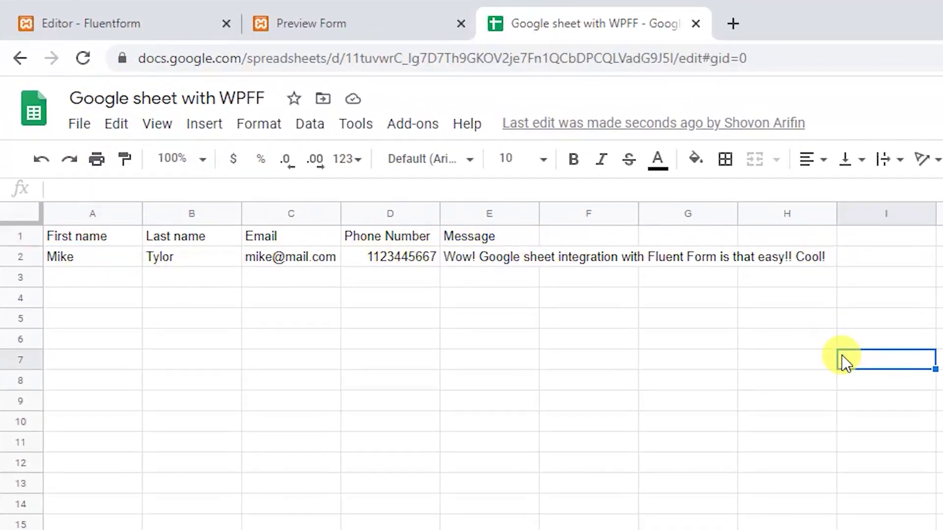